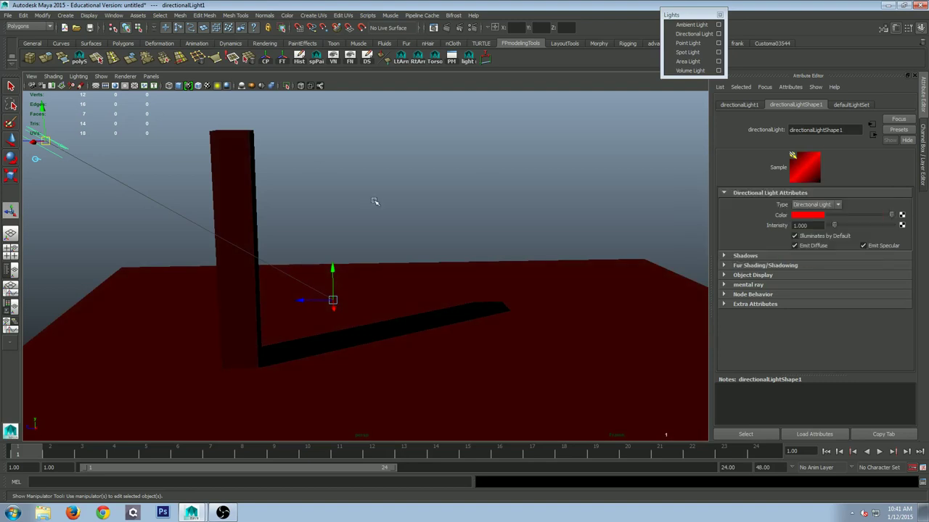
Re-render the scene from a wider, higher perspective angle that shows the pillar, its shadow and the ground plane
{"action": "mouse_move", "coordinate": [376, 202]}
{"action": "right_mouse_down", "text": "alt"}
{"action": "mouse_move", "coordinate": [283, 193]}
{"action": "mouse_move", "coordinate": [389, 213]}
{"action": "right_mouse_up", "text": "alt"}
{"action": "left_click_drag", "start_coordinate": [389, 212], "coordinate": [390, 212], "text": "alt"}
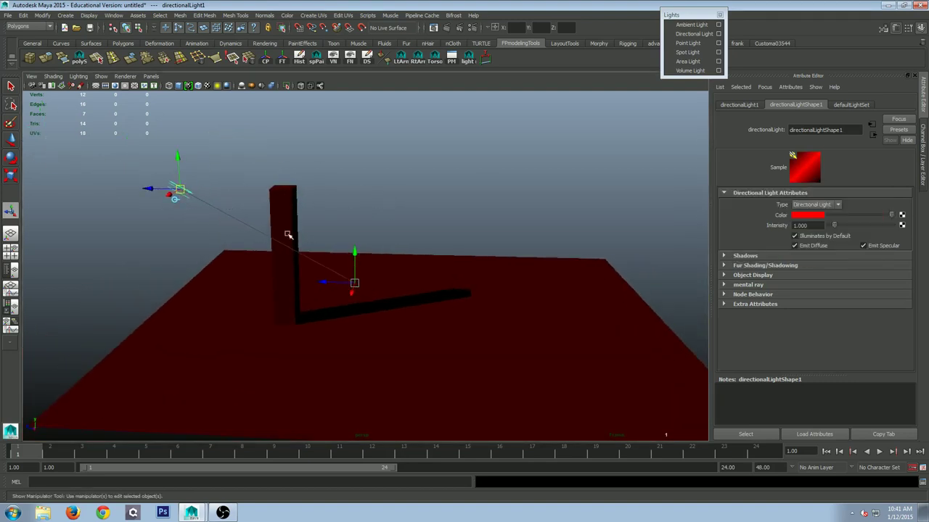
{"action": "left_click_drag", "start_coordinate": [367, 280], "coordinate": [350, 289], "text": "alt"}
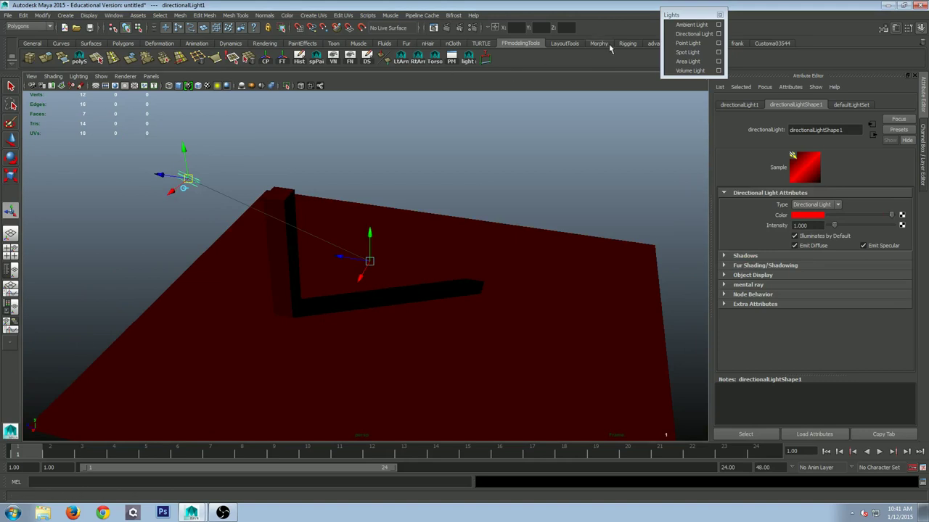
{"action": "left_click", "coordinate": [433, 29]}
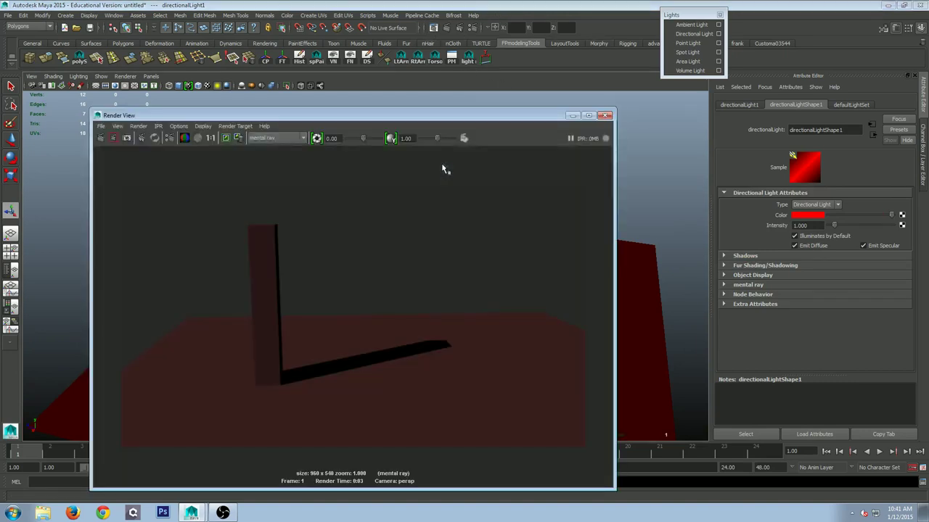
{"action": "left_click", "coordinate": [101, 138]}
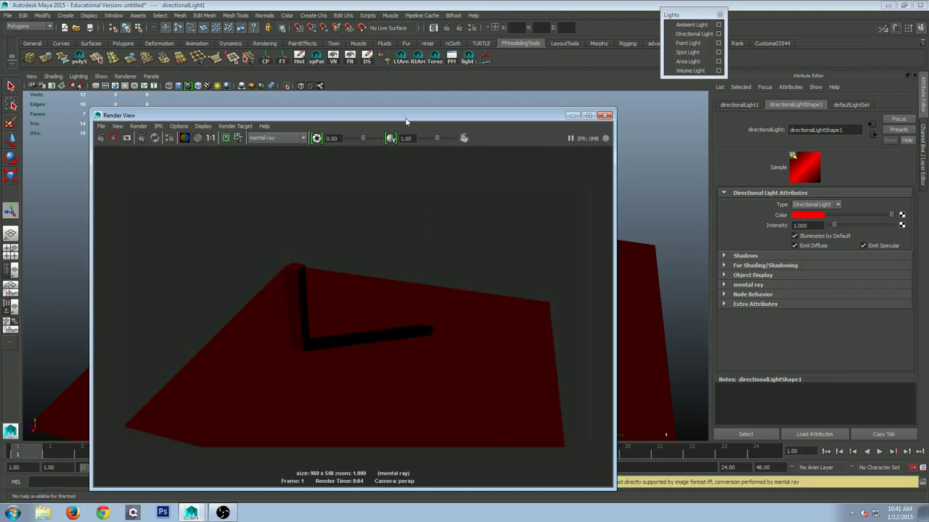
Raise the render's exposure to 1.14 and move the Render View away from the viewport
{"action": "left_click_drag", "start_coordinate": [404, 116], "coordinate": [416, 106]}
{"action": "left_click_drag", "start_coordinate": [376, 128], "coordinate": [385, 131]}
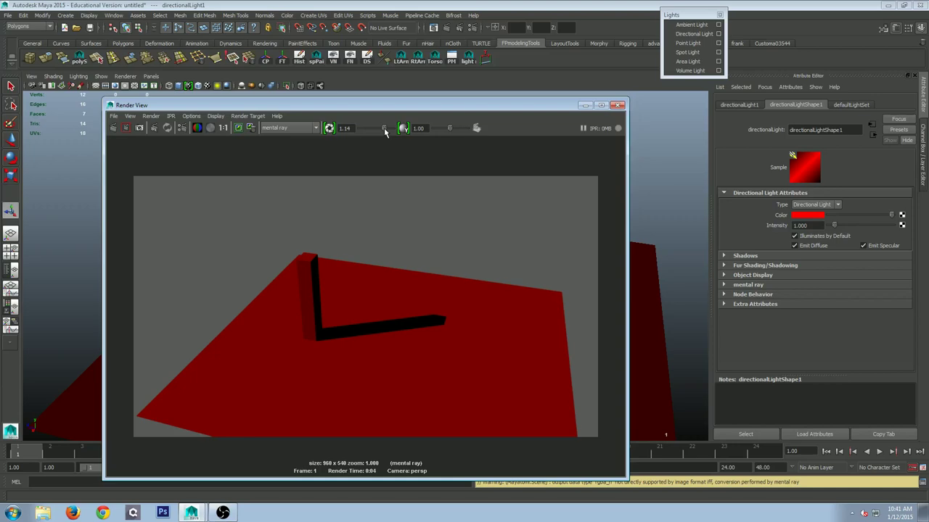
{"action": "left_click_drag", "start_coordinate": [414, 106], "coordinate": [927, 109]}
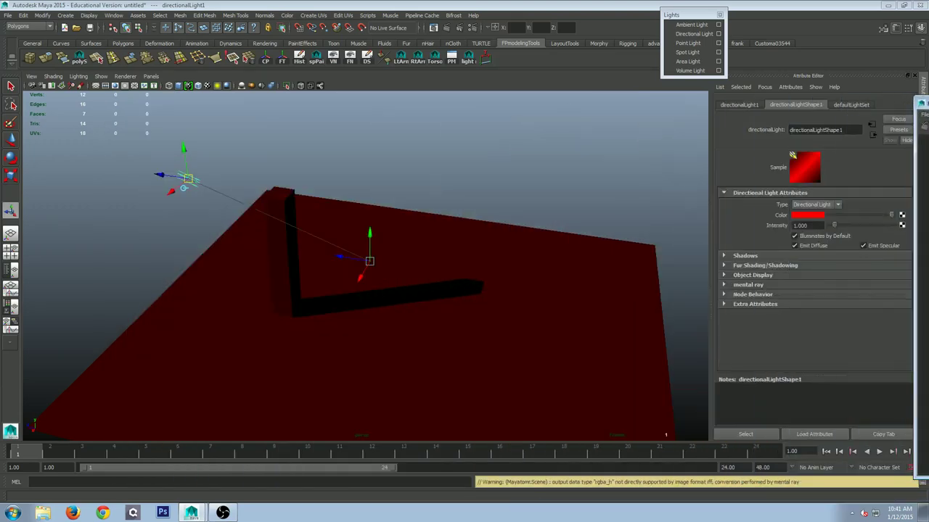
Make the pillar cube the live surface
{"action": "left_click_drag", "start_coordinate": [257, 216], "coordinate": [295, 230], "text": "alt"}
{"action": "left_click", "coordinate": [295, 230]}
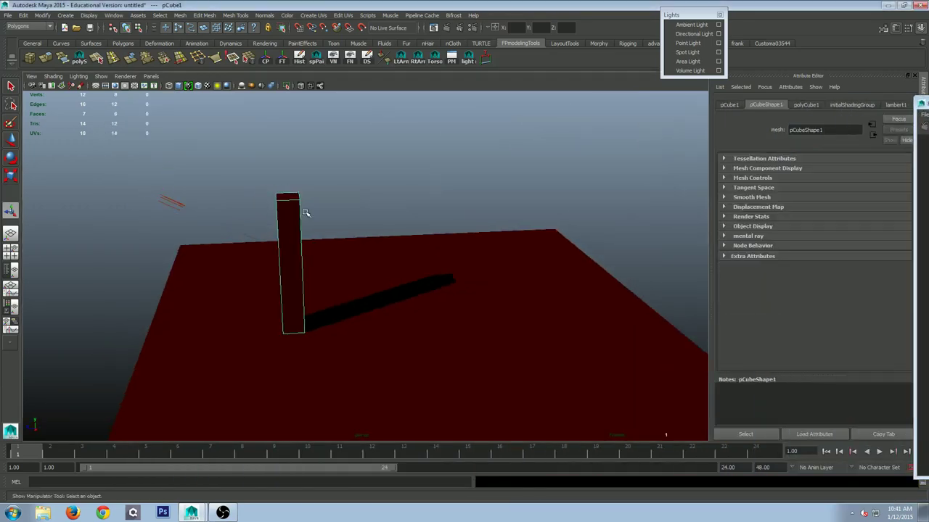
{"action": "left_click_drag", "start_coordinate": [363, 236], "coordinate": [334, 240], "text": "alt"}
{"action": "left_click", "coordinate": [191, 174]}
{"action": "left_click_drag", "start_coordinate": [208, 204], "coordinate": [254, 202], "text": "alt"}
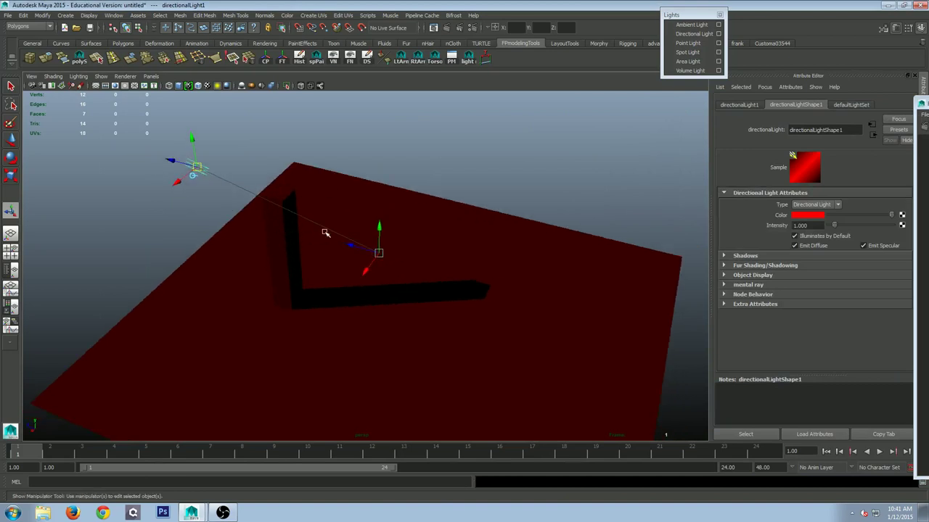
{"action": "left_click", "coordinate": [283, 237]}
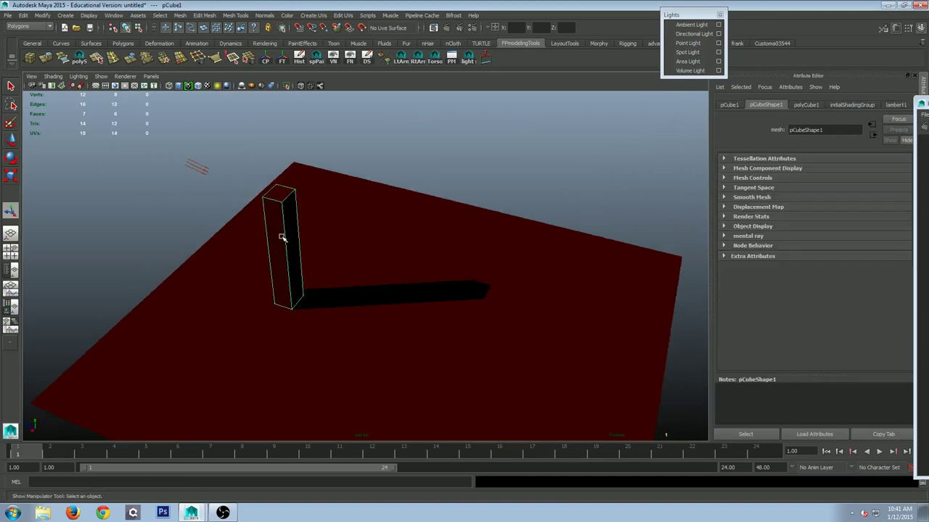
{"action": "left_click", "coordinate": [361, 28]}
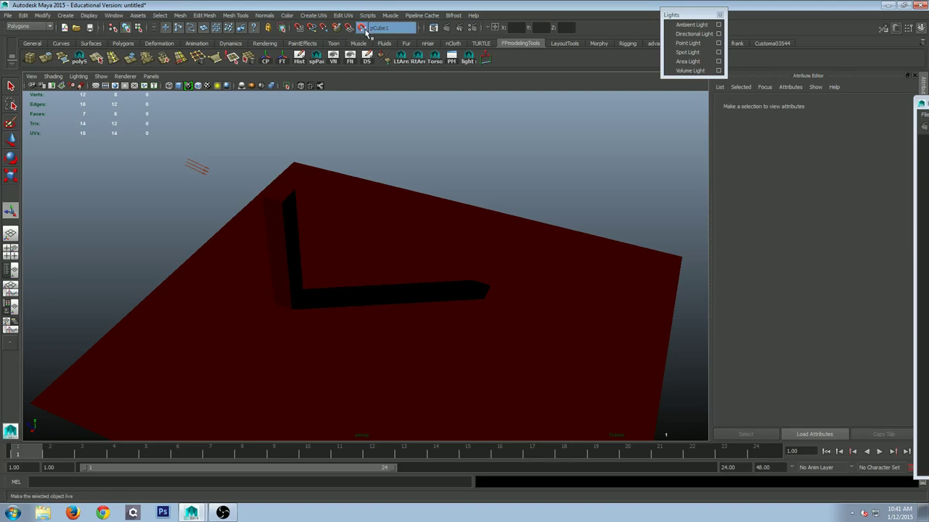
Snap the directional light's aim point onto the live pillar to redirect its shadow, and release the live surface
{"action": "left_click_drag", "start_coordinate": [341, 247], "coordinate": [458, 236], "text": "alt"}
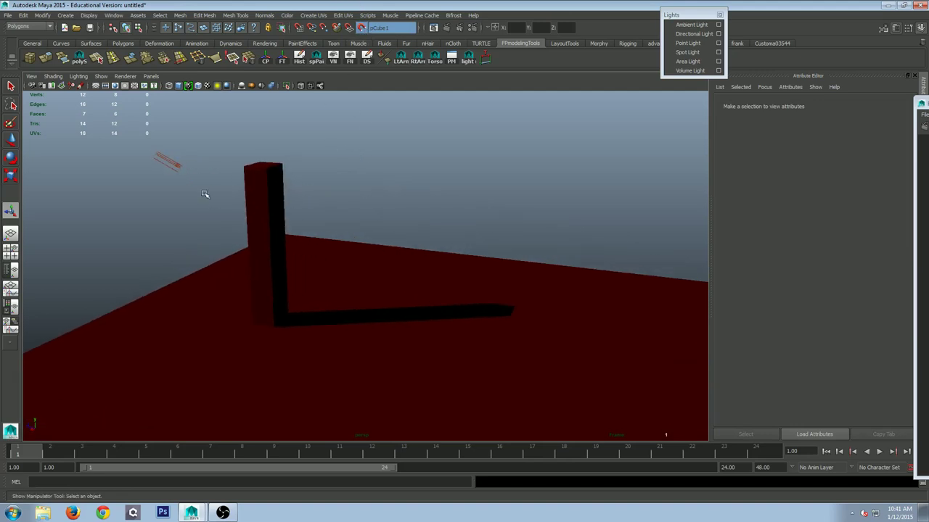
{"action": "left_click", "coordinate": [178, 159]}
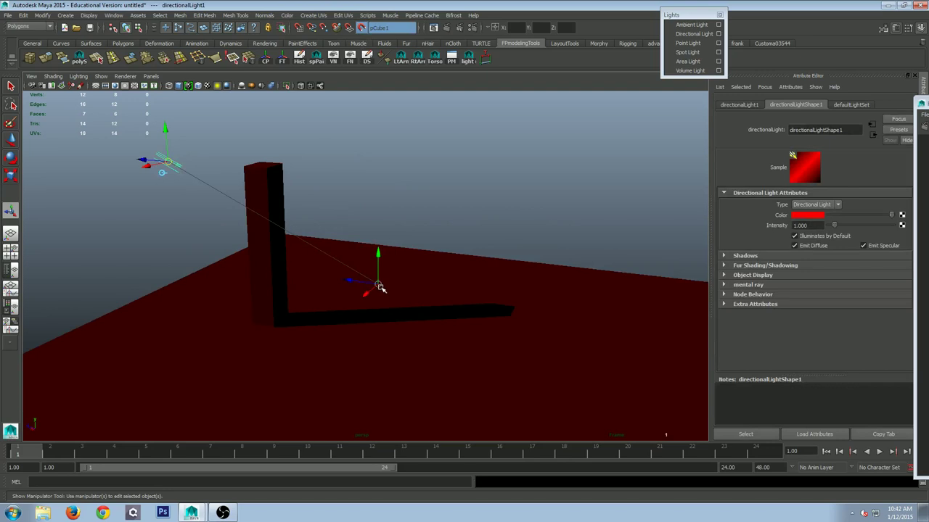
{"action": "left_click_drag", "start_coordinate": [378, 285], "coordinate": [372, 256]}
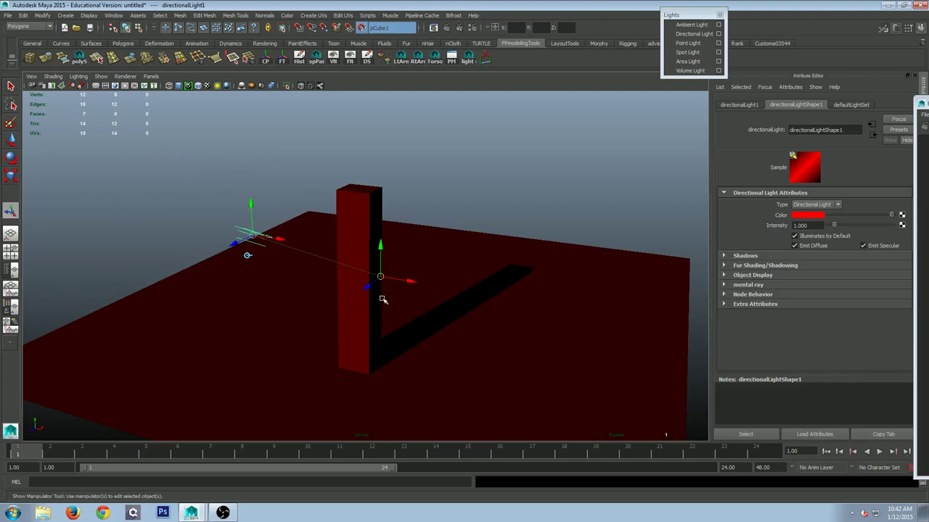
{"action": "left_click_drag", "start_coordinate": [428, 283], "coordinate": [462, 341], "text": "alt"}
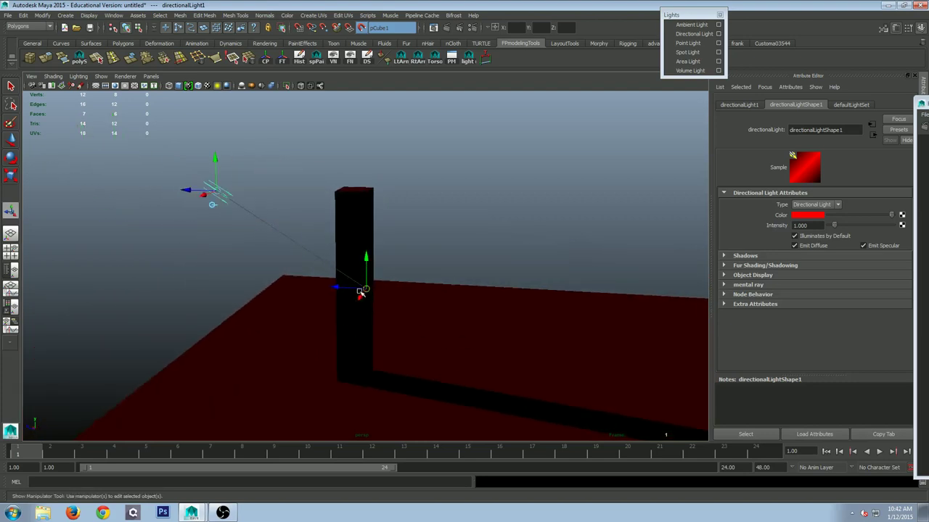
{"action": "left_click_drag", "start_coordinate": [363, 290], "coordinate": [507, 175]}
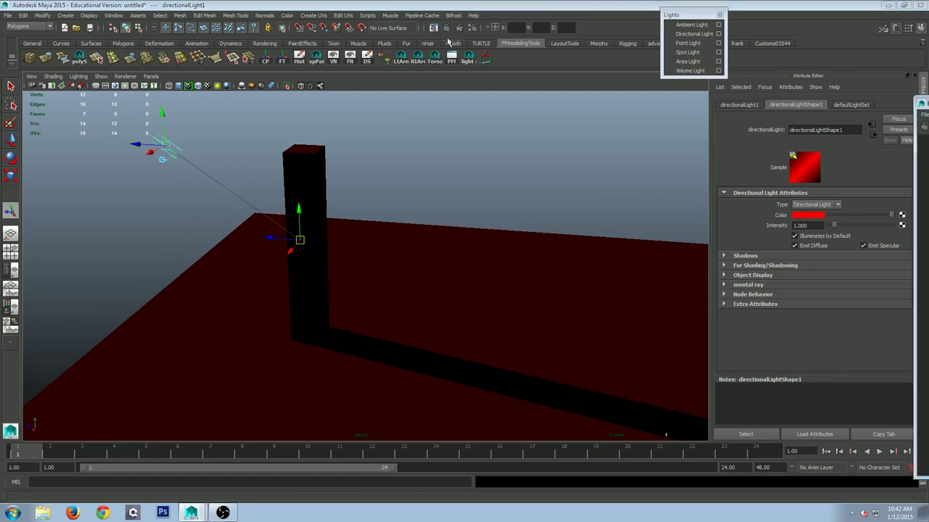
Render the scene with the re-aimed directional light and move the Render View out of the way
{"action": "left_click_drag", "start_coordinate": [926, 103], "coordinate": [464, 69]}
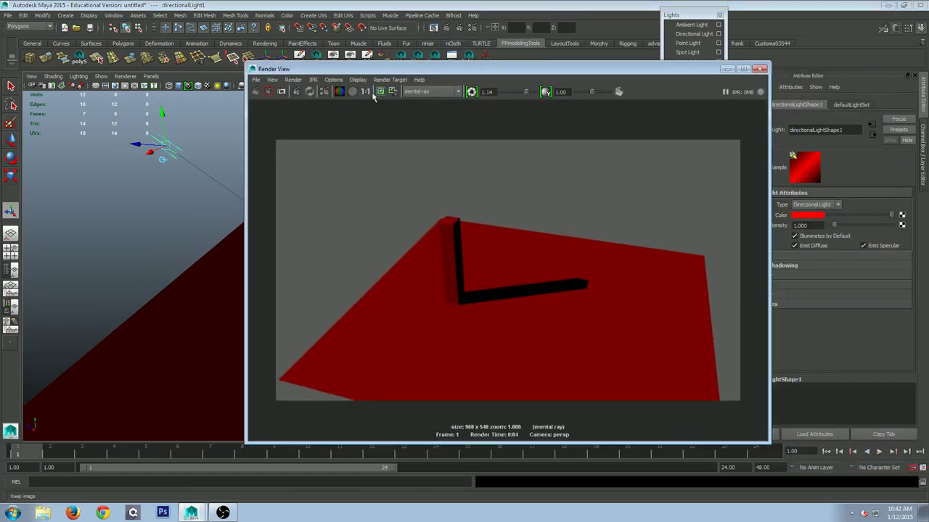
{"action": "left_click", "coordinate": [256, 91]}
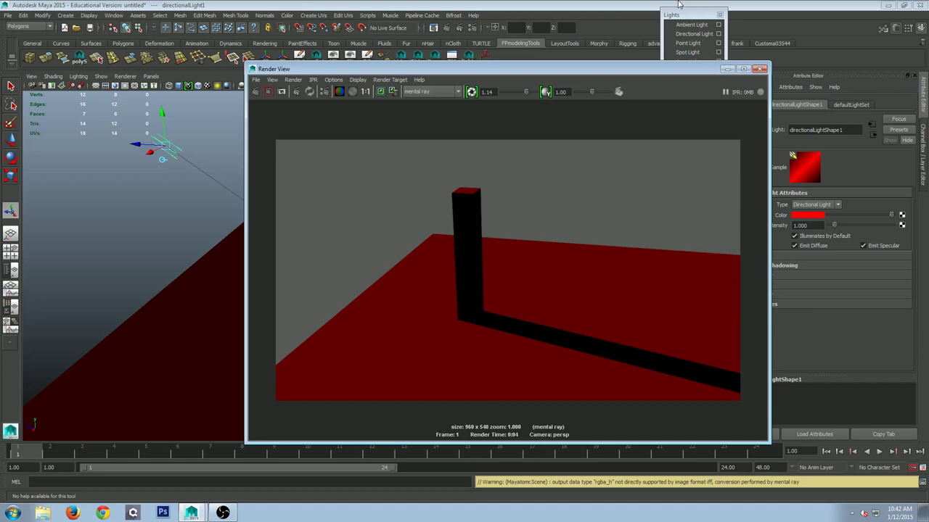
{"action": "left_click_drag", "start_coordinate": [553, 71], "coordinate": [927, 75]}
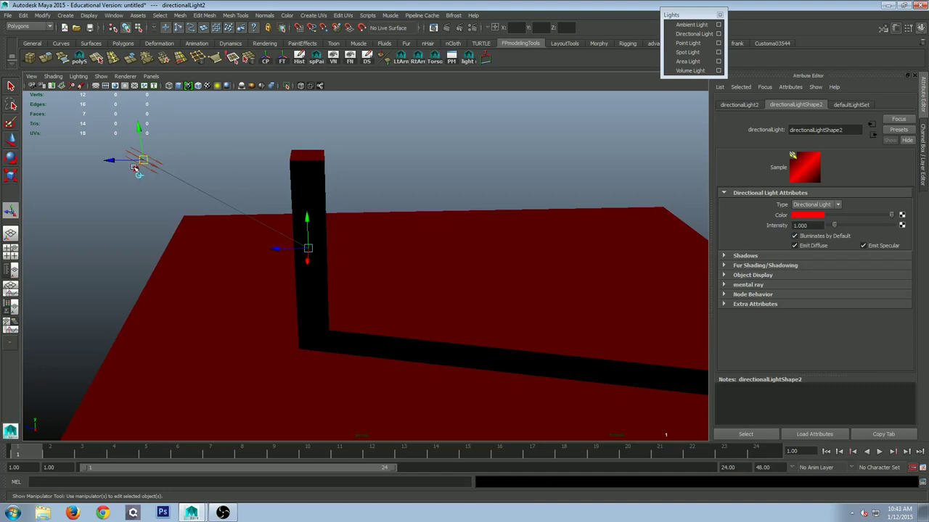
Move the origin of the duplicated directional light to the opposite side of the pillar and re-render the scene
{"action": "left_click_drag", "start_coordinate": [134, 167], "coordinate": [470, 278]}
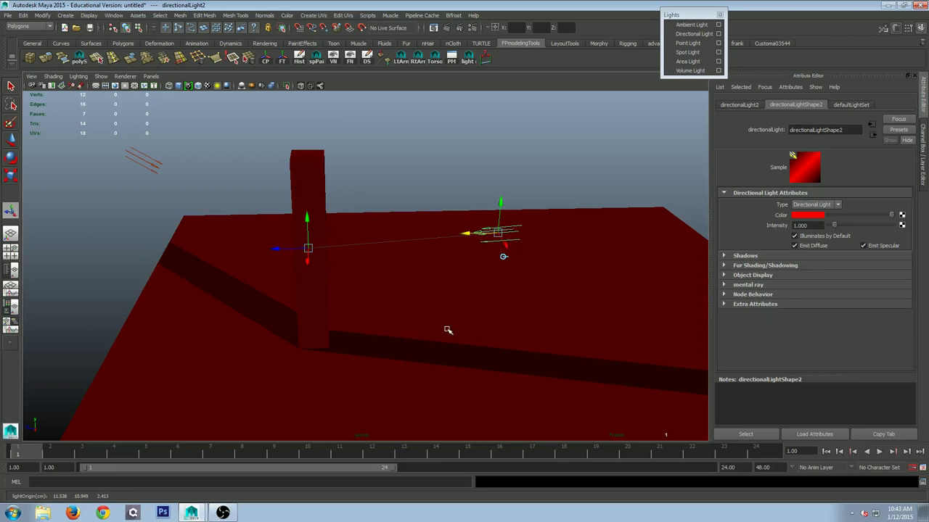
{"action": "left_click", "coordinate": [433, 28]}
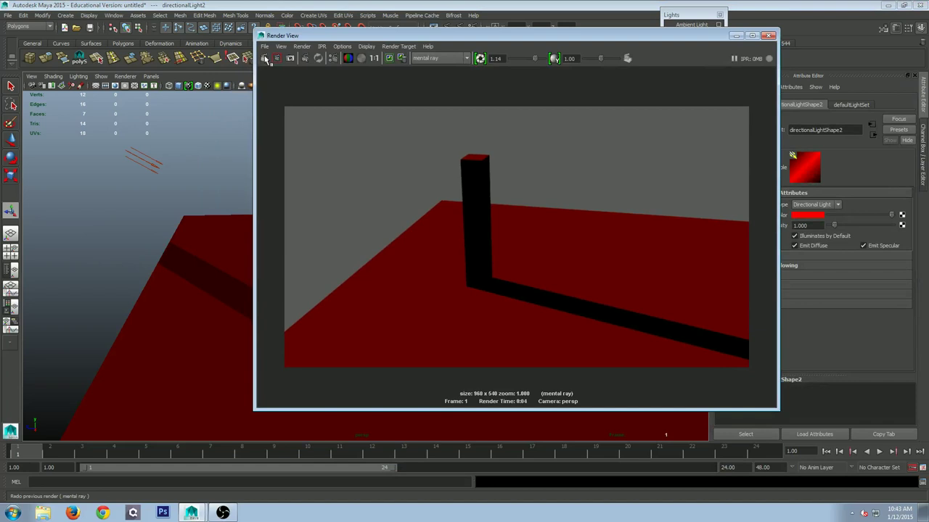
{"action": "left_click", "coordinate": [266, 59]}
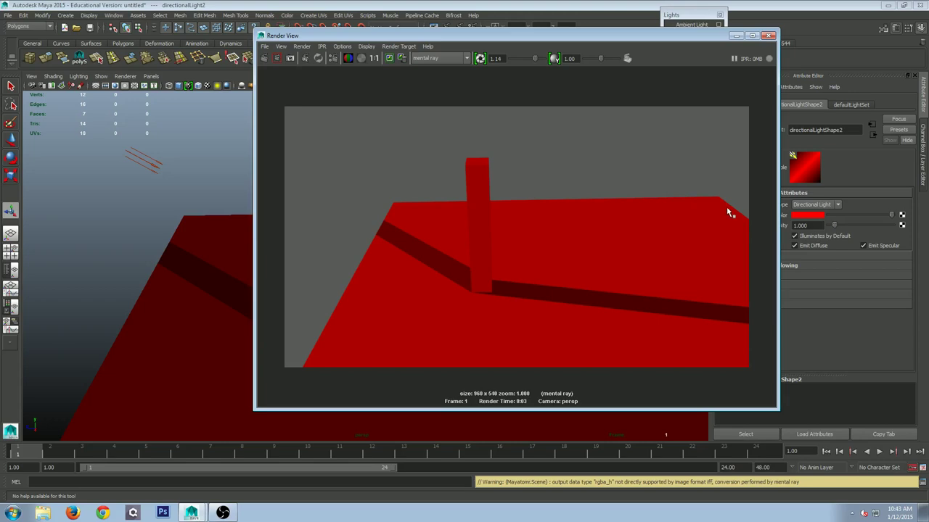
{"action": "left_click", "coordinate": [768, 35]}
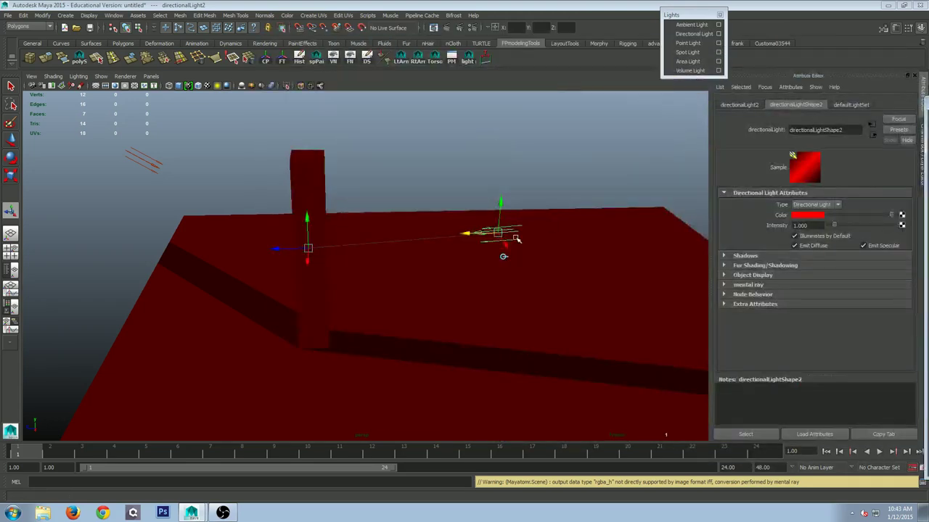
Turn off Use Ray Trace Shadows for the second directional light
{"action": "left_click", "coordinate": [148, 160]}
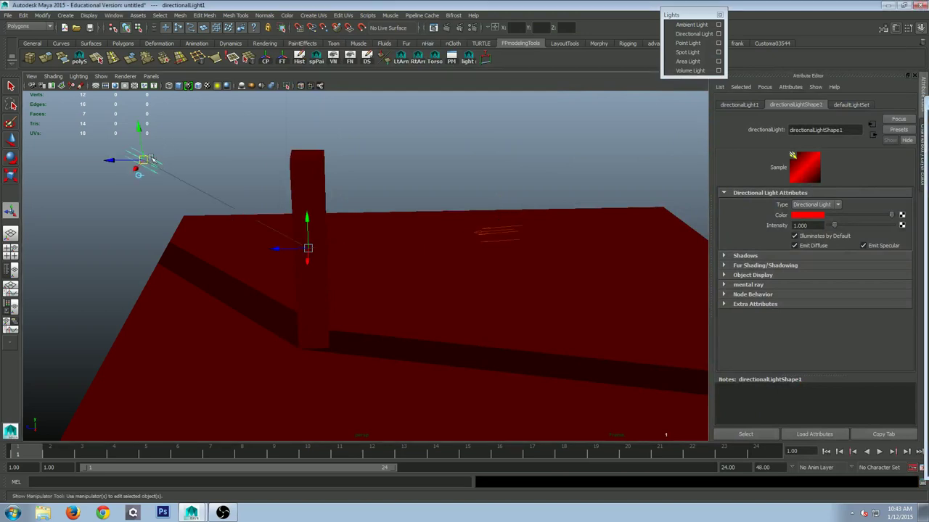
{"action": "left_click", "coordinate": [513, 229]}
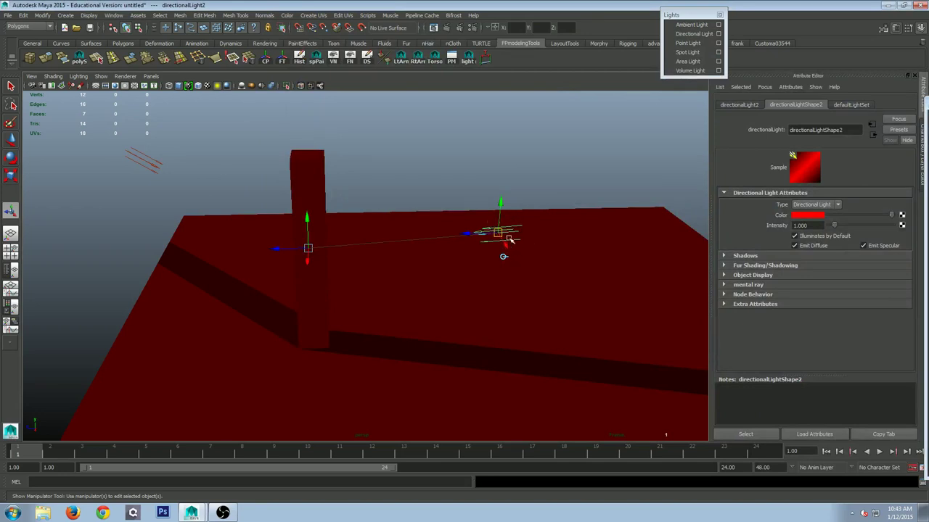
{"action": "left_click", "coordinate": [725, 257]}
{"action": "scroll", "coordinate": [796, 312], "scroll_direction": "down", "scroll_amount": 5}
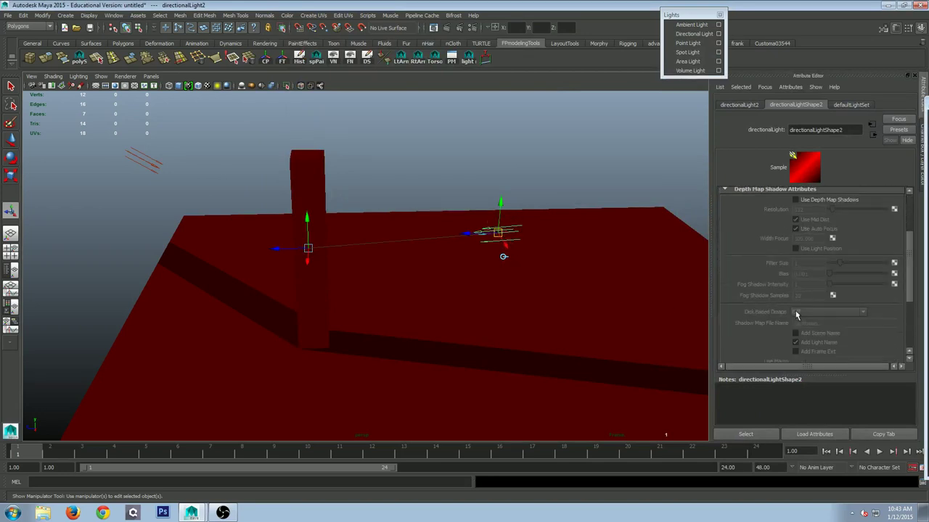
{"action": "left_click", "coordinate": [795, 275]}
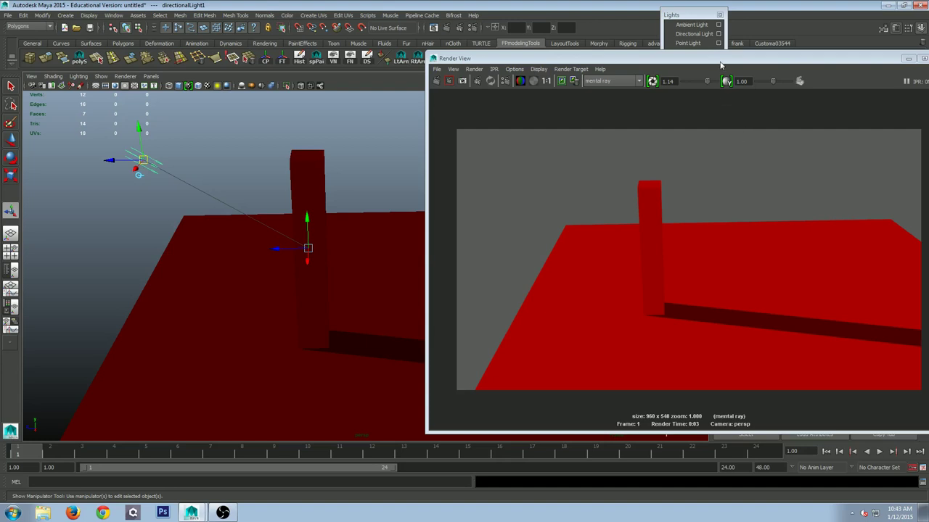
Move the Render View clear of the viewport and inspect the placement of both directional lights around the pillar
{"action": "left_click_drag", "start_coordinate": [723, 62], "coordinate": [925, 78]}
{"action": "left_click_drag", "start_coordinate": [500, 237], "coordinate": [503, 225], "text": "alt"}
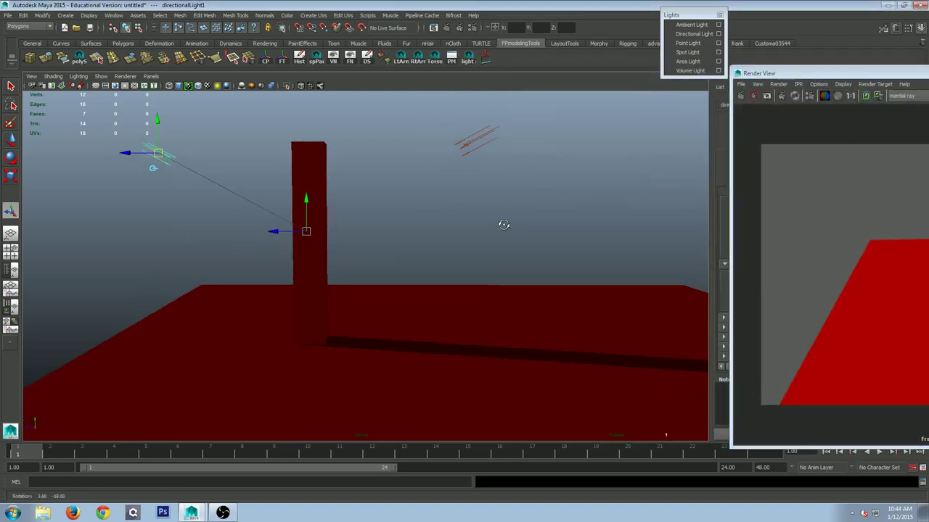
{"action": "left_click", "coordinate": [480, 142]}
{"action": "left_click_drag", "start_coordinate": [925, 78], "coordinate": [928, 99]}
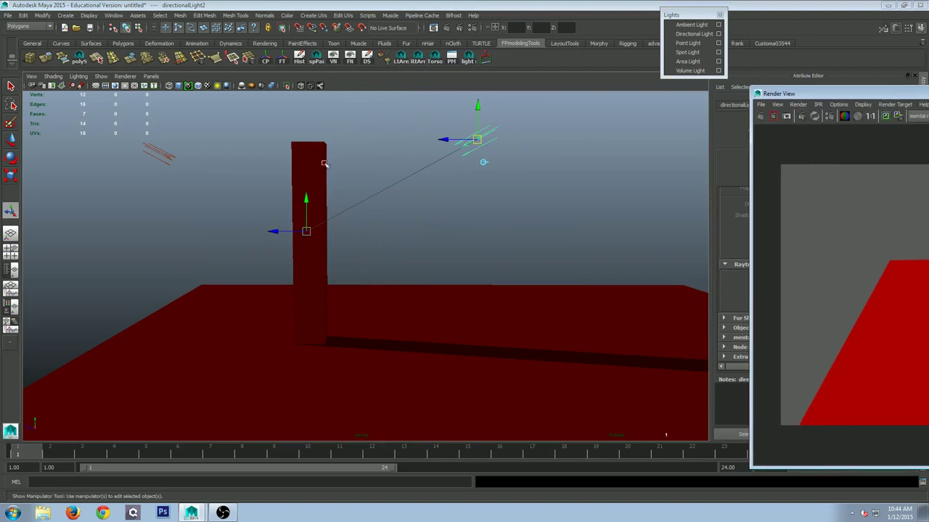
{"action": "left_click", "coordinate": [161, 153]}
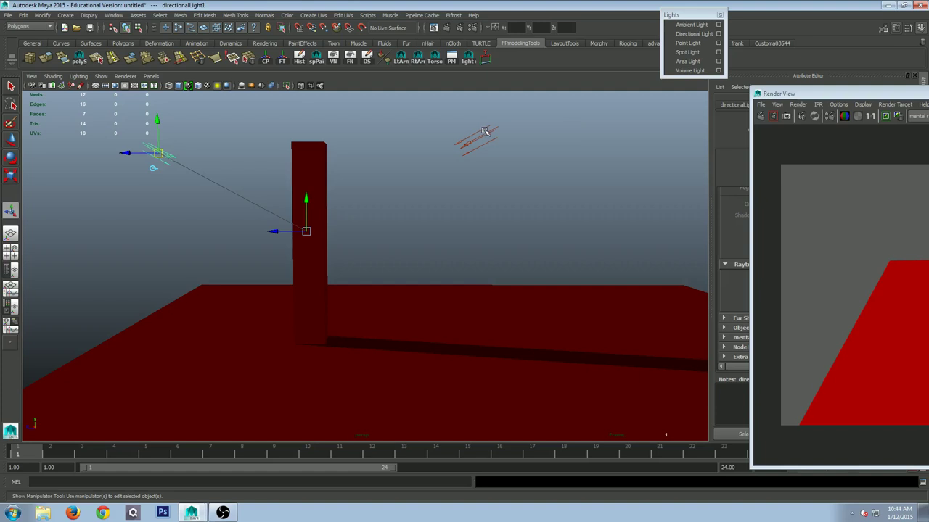
{"action": "left_click_drag", "start_coordinate": [832, 95], "coordinate": [927, 105]}
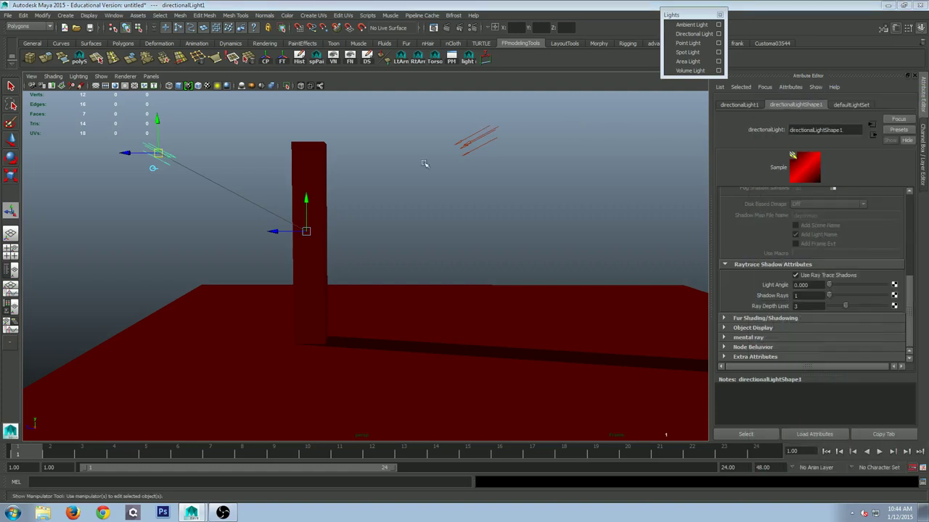
Set the intensity of the second directional light, directionalLight2, to 0.5
{"action": "left_click", "coordinate": [473, 128]}
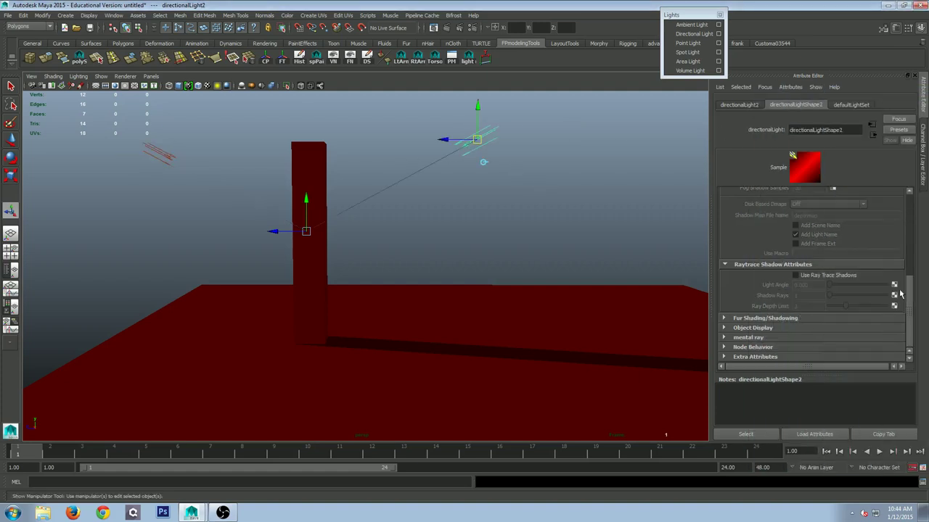
{"action": "left_click_drag", "start_coordinate": [908, 301], "coordinate": [910, 216]}
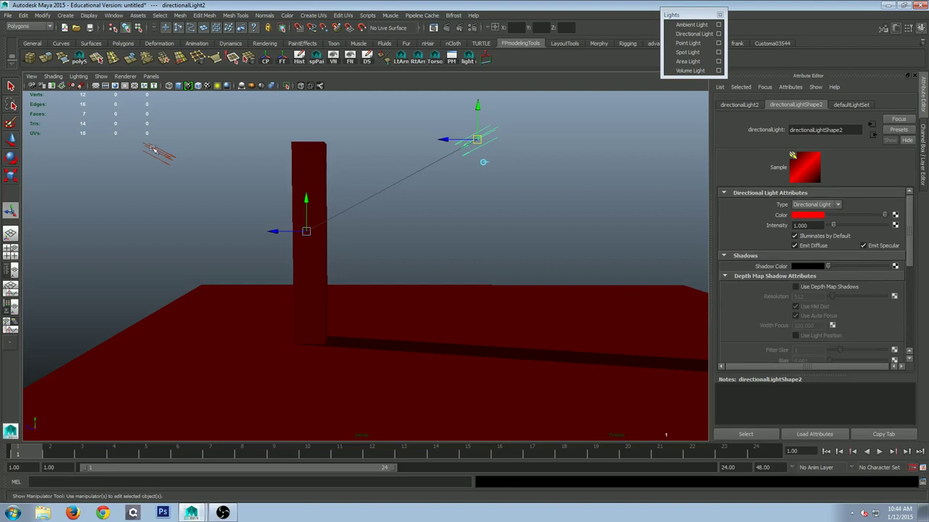
{"action": "left_click", "coordinate": [159, 154]}
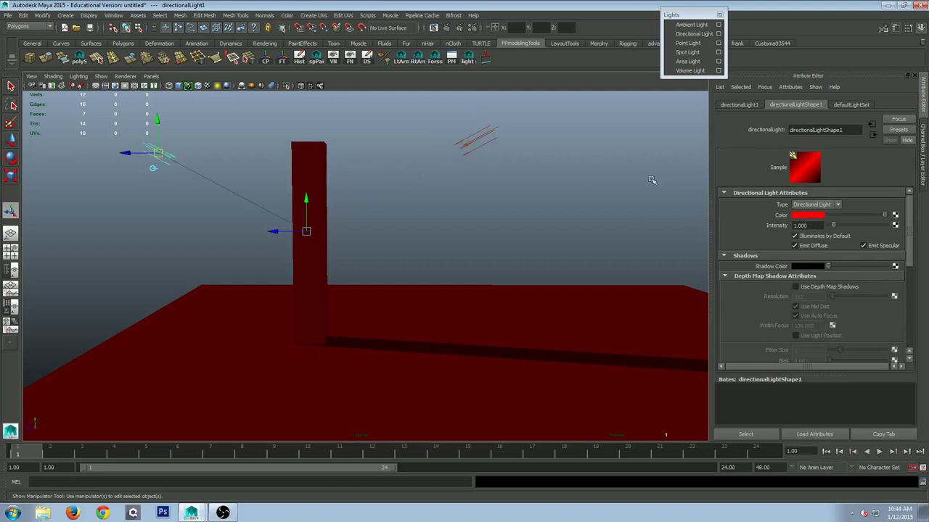
{"action": "left_click", "coordinate": [484, 129]}
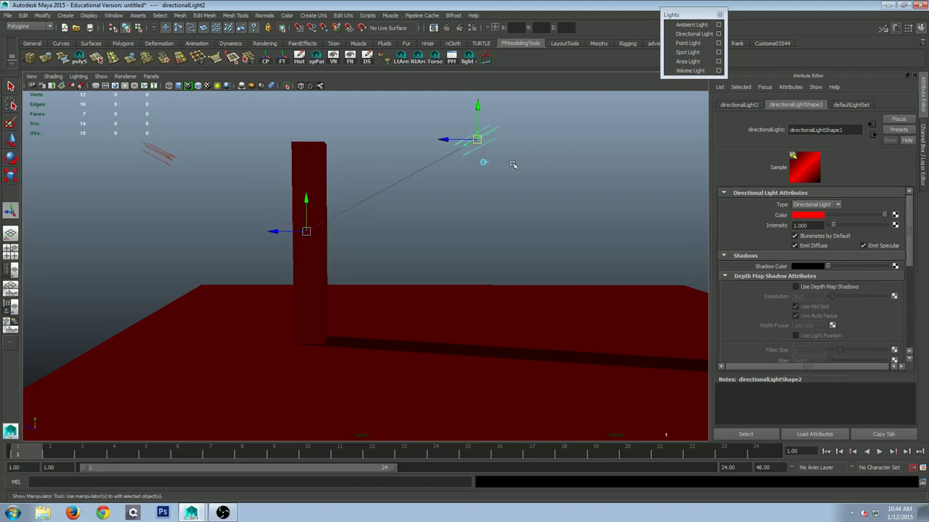
{"action": "left_click", "coordinate": [811, 225]}
{"action": "type", "text": "0.5"}
{"action": "key", "text": "Return"}
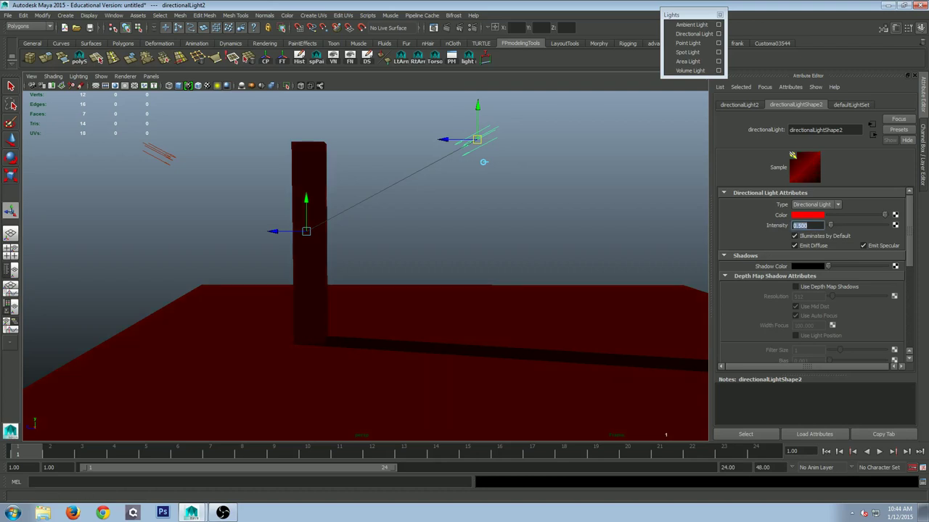
Render the scene with the dimmed second light from the current view and again from a rotated view showing two pillar sides
{"action": "left_click_drag", "start_coordinate": [928, 109], "coordinate": [464, 76]}
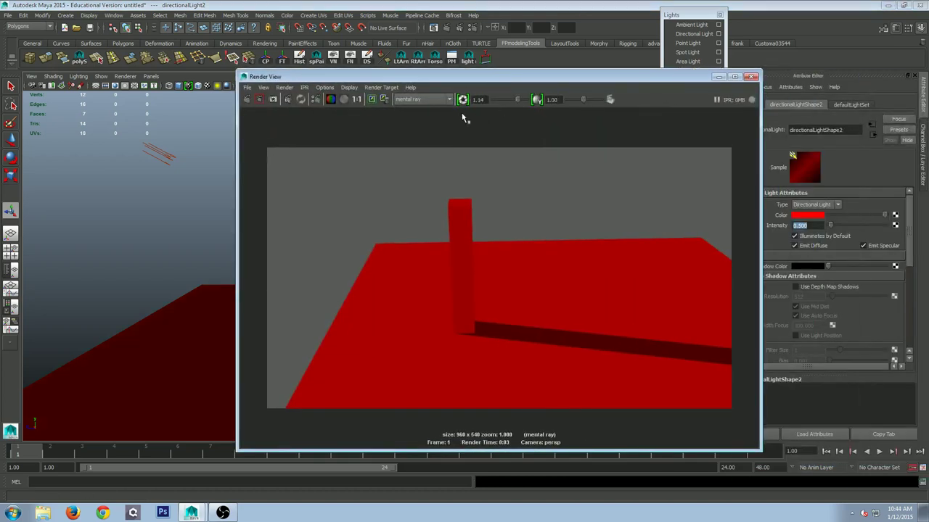
{"action": "left_click", "coordinate": [377, 103]}
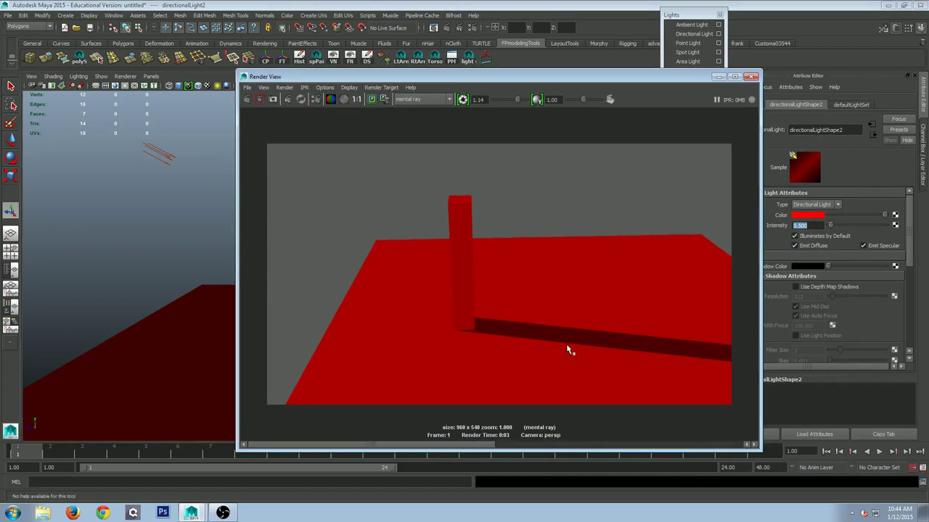
{"action": "left_click", "coordinate": [248, 104]}
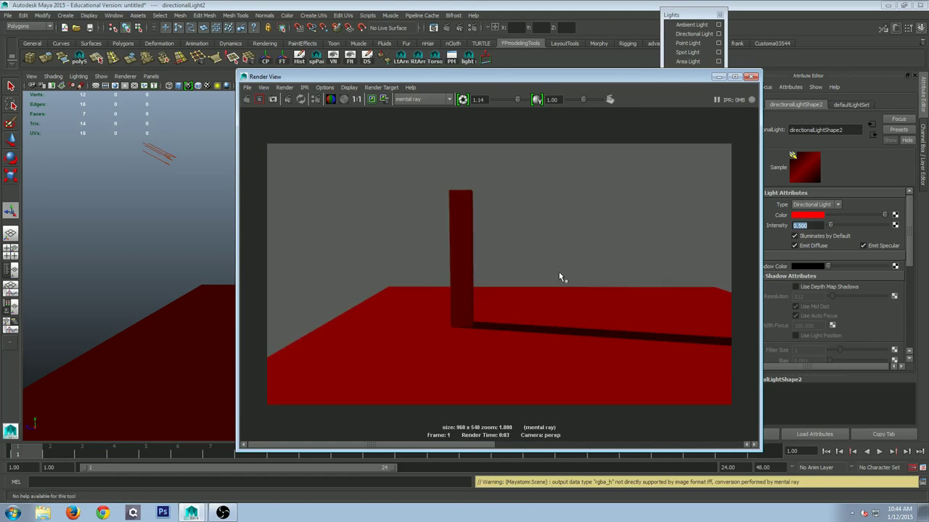
{"action": "left_click_drag", "start_coordinate": [436, 75], "coordinate": [702, 65]}
{"action": "left_click_drag", "start_coordinate": [270, 274], "coordinate": [317, 254], "text": "alt"}
{"action": "left_click", "coordinate": [514, 88]}
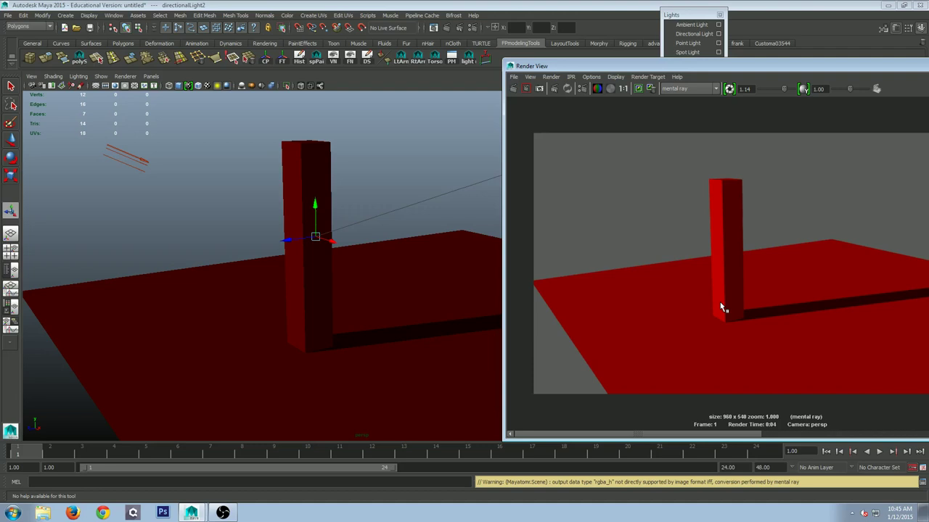
Clear the Render View from the viewport and move the pillar along its X axis toward the far edge of the ground plane
{"action": "left_click_drag", "start_coordinate": [646, 69], "coordinate": [928, 78]}
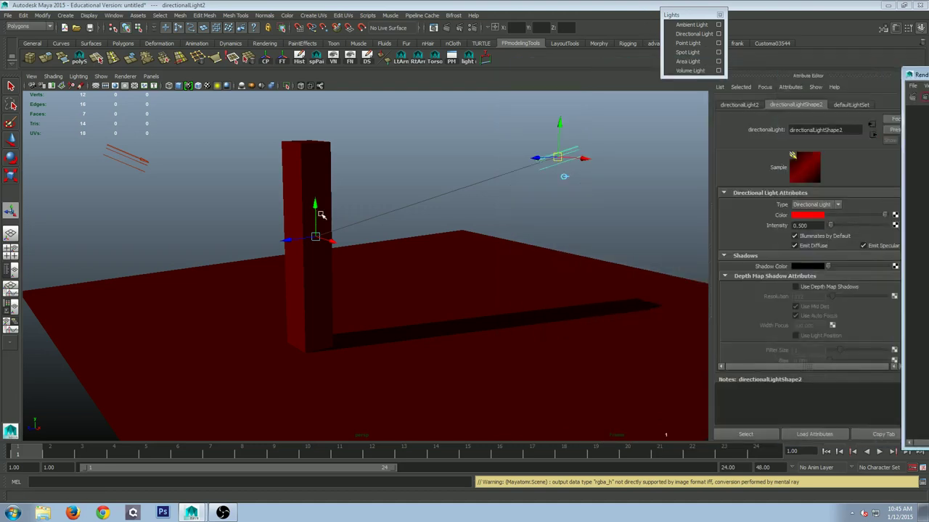
{"action": "left_click", "coordinate": [317, 163]}
{"action": "left_click_drag", "start_coordinate": [348, 145], "coordinate": [321, 240], "text": "alt"}
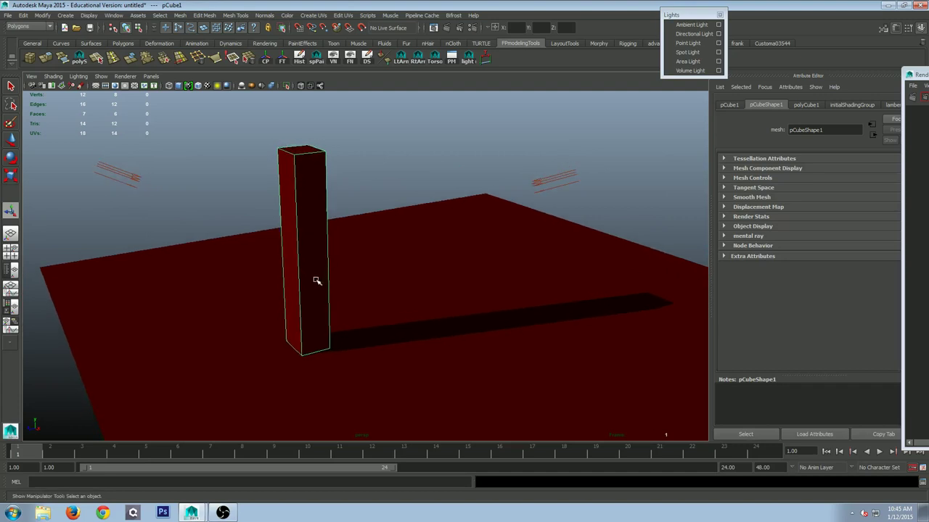
{"action": "key", "text": "w"}
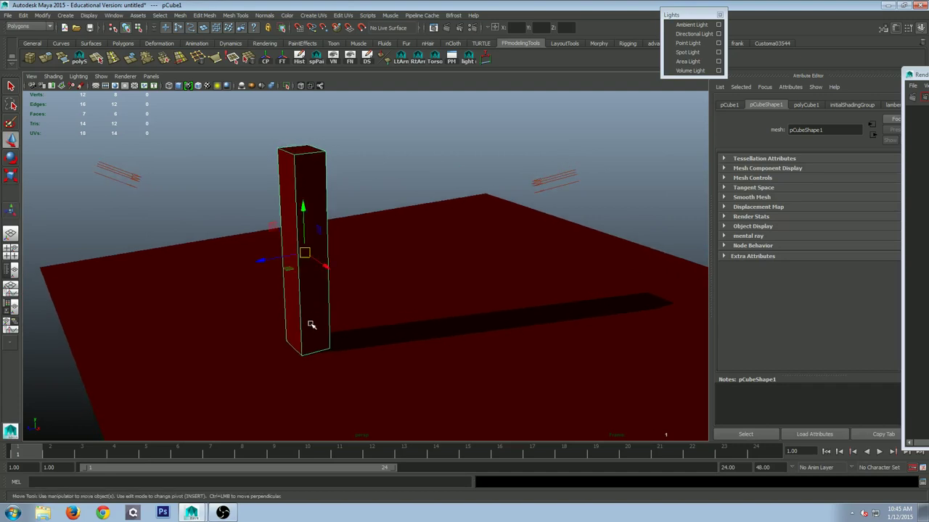
{"action": "left_click_drag", "start_coordinate": [331, 271], "coordinate": [250, 212]}
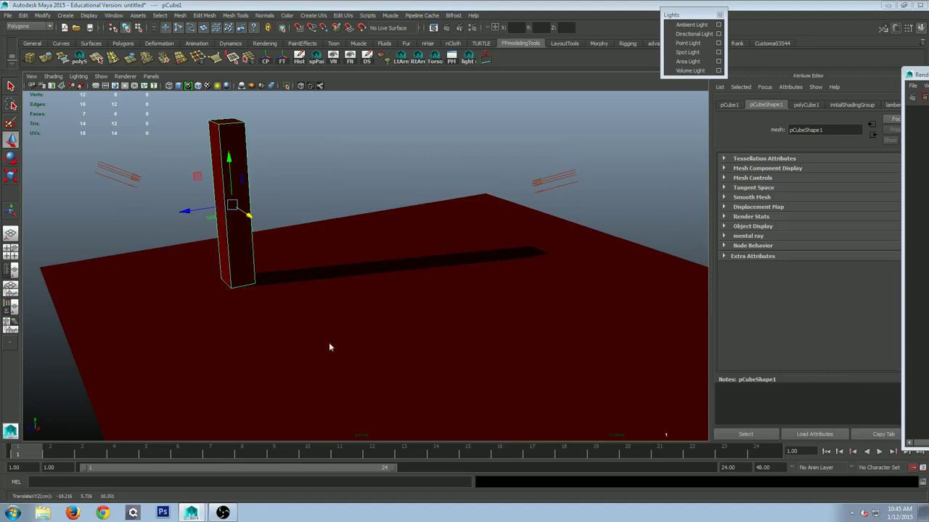
Create a polygon sphere on the ground plane in front of the pillar
{"action": "key", "text": "space"}
{"action": "left_click", "coordinate": [266, 321]}
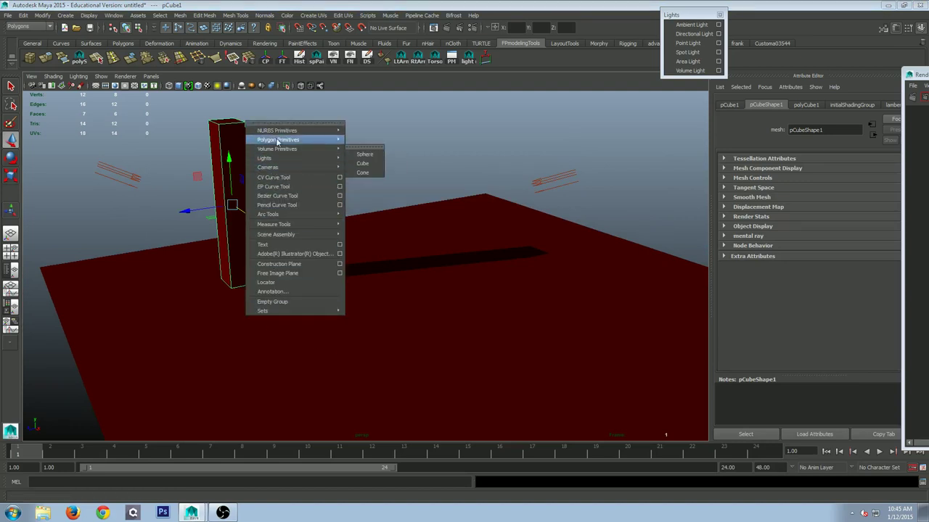
{"action": "mouse_move", "coordinate": [276, 141]}
{"action": "left_click", "coordinate": [364, 144]}
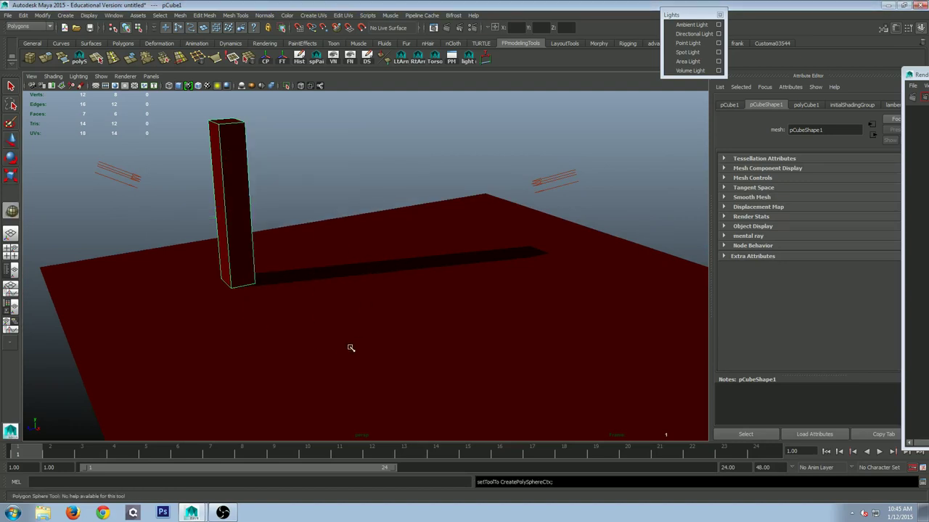
{"action": "left_click_drag", "start_coordinate": [336, 340], "coordinate": [359, 354]}
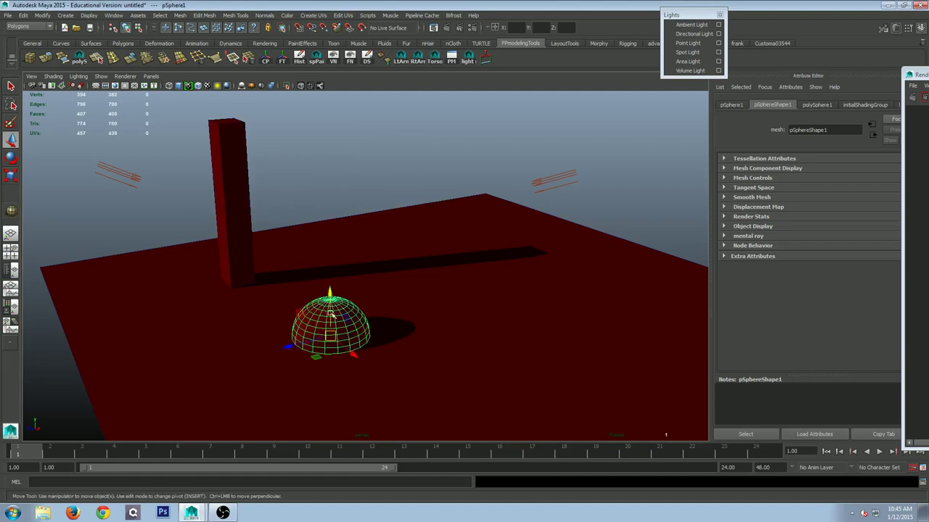
Raise the sphere vertically until it rests on top of the ground plane
{"action": "left_click_drag", "start_coordinate": [329, 294], "coordinate": [330, 258]}
{"action": "left_click_drag", "start_coordinate": [375, 312], "coordinate": [367, 293], "text": "alt"}
{"action": "left_click_drag", "start_coordinate": [327, 261], "coordinate": [457, 293]}
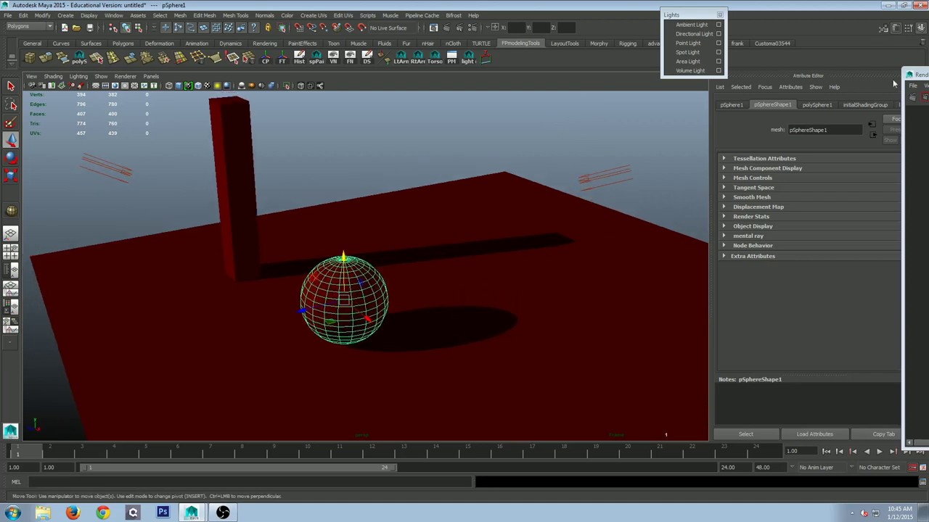
{"action": "left_click_drag", "start_coordinate": [393, 272], "coordinate": [403, 266], "text": "alt"}
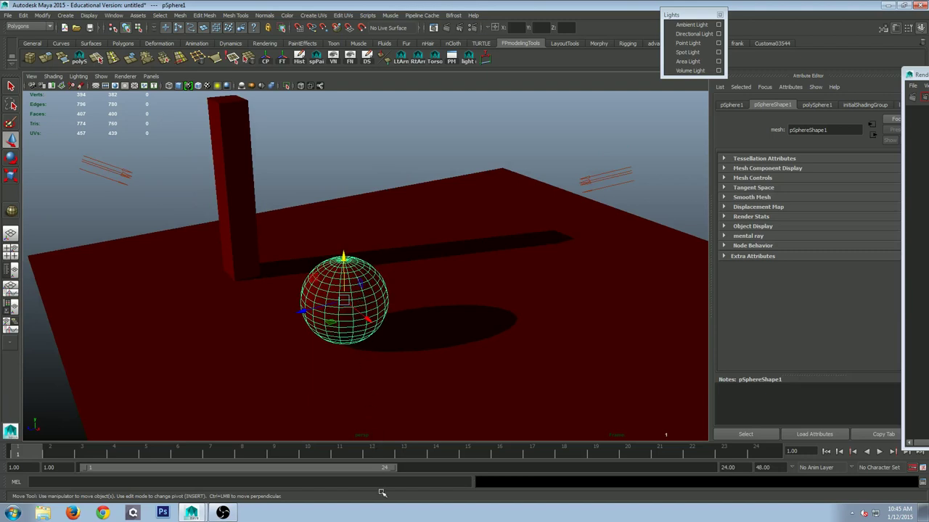
Assign a new Blinn material to the sphere with Eccentricity 0.214, Specular Roll Off 1 and a white Specular Color
{"action": "right_click_drag", "start_coordinate": [427, 443], "coordinate": [431, 452]}
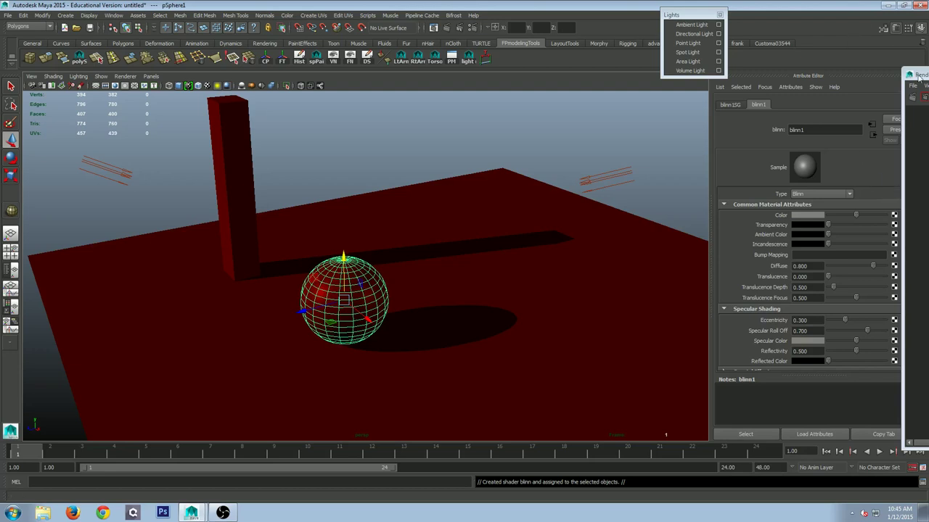
{"action": "left_click_drag", "start_coordinate": [918, 79], "coordinate": [928, 79]}
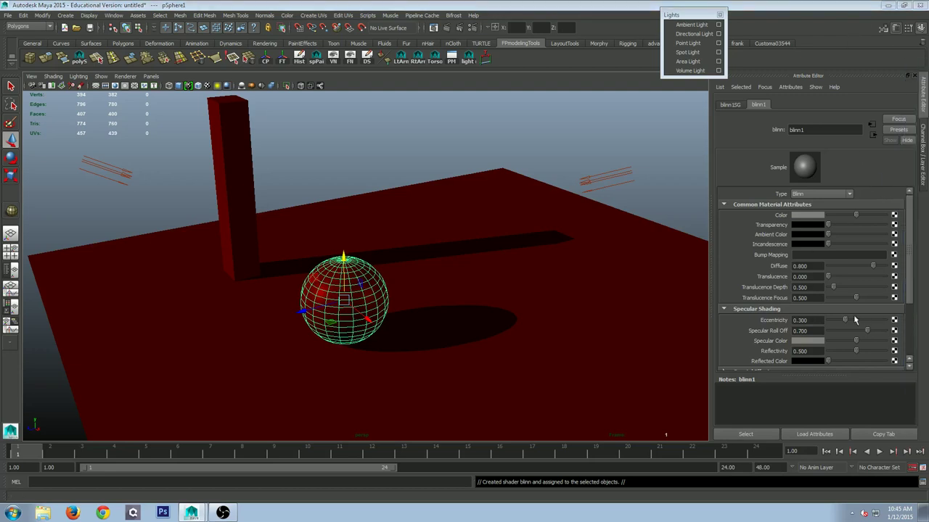
{"action": "left_click_drag", "start_coordinate": [845, 320], "coordinate": [901, 342]}
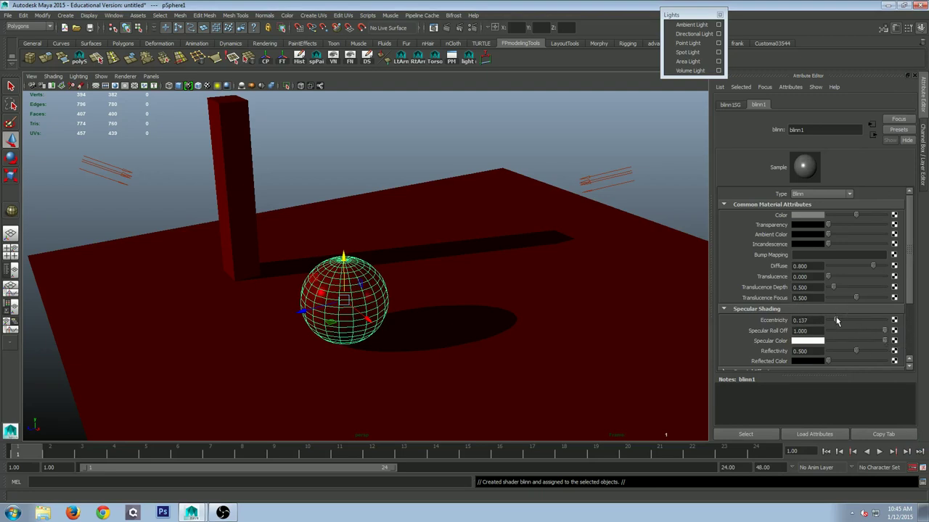
{"action": "left_click_drag", "start_coordinate": [836, 321], "coordinate": [840, 322]}
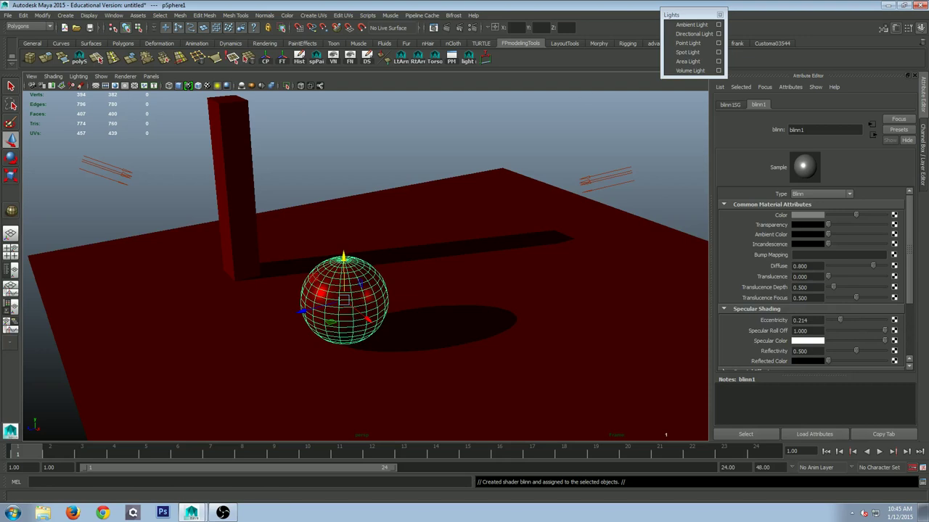
Render the scene with the shiny sphere and place the Render View clear of the material attributes
{"action": "left_click_drag", "start_coordinate": [928, 67], "coordinate": [460, 42]}
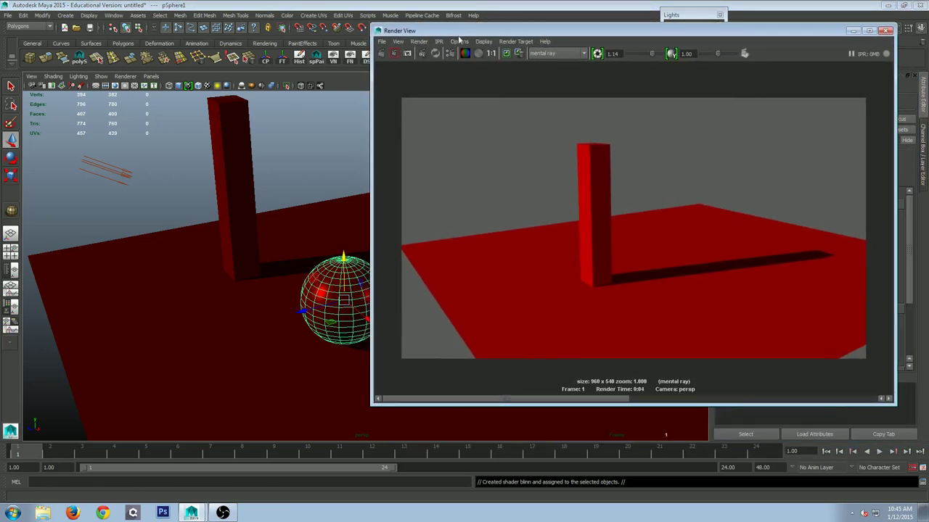
{"action": "left_click", "coordinate": [382, 55]}
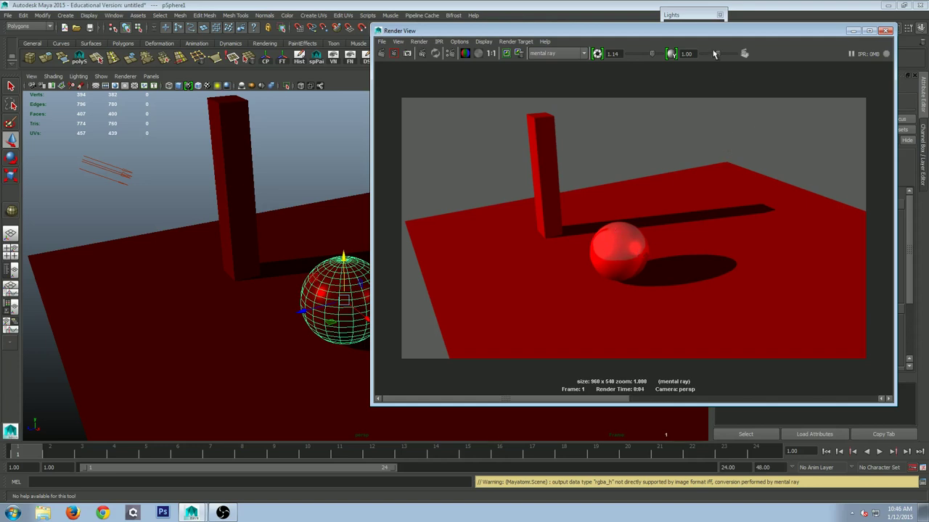
{"action": "left_click_drag", "start_coordinate": [719, 32], "coordinate": [466, 21]}
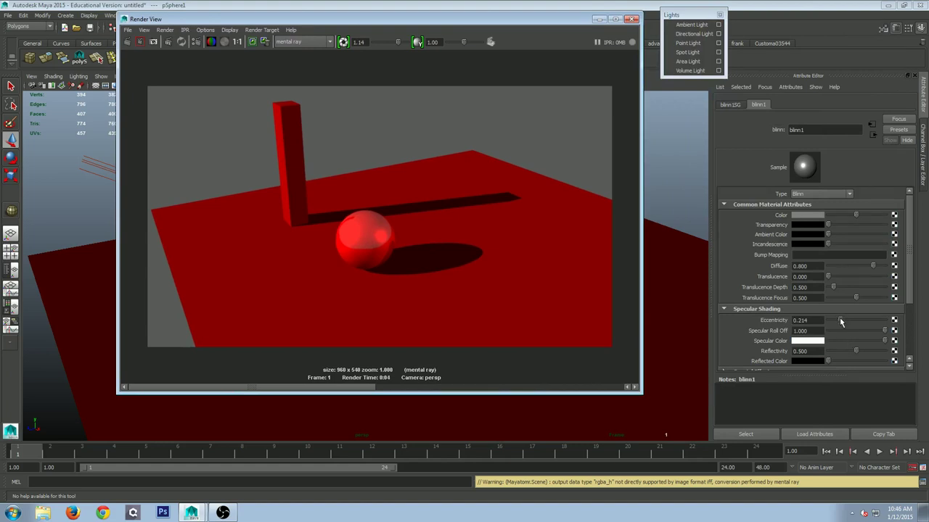
Set the Blinn's Eccentricity to 0.094, enter 2 for Specular Roll Off, and reduce the roll-off to 1.333
{"action": "left_click_drag", "start_coordinate": [839, 319], "coordinate": [833, 320]}
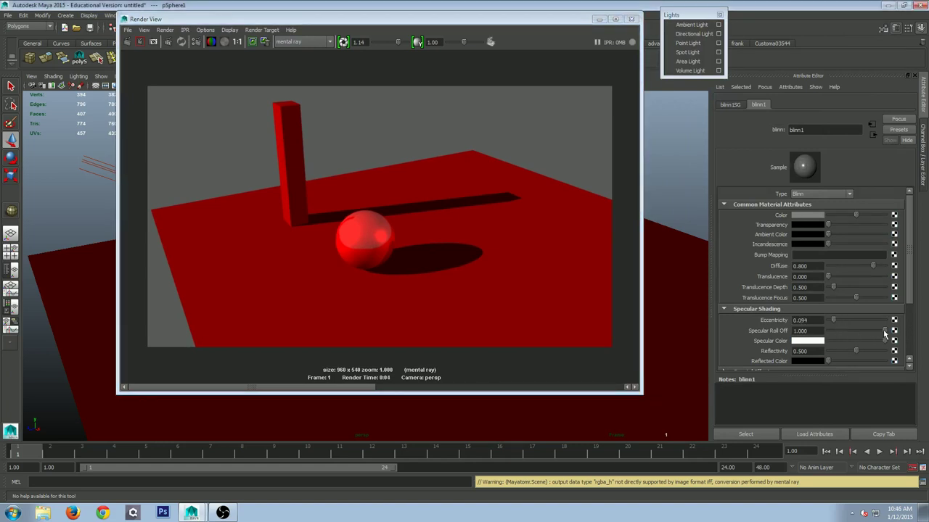
{"action": "left_click", "coordinate": [805, 331]}
{"action": "type", "text": "2"}
{"action": "key", "text": "Return"}
{"action": "left_click_drag", "start_coordinate": [857, 331], "coordinate": [881, 332]}
{"action": "left_click_drag", "start_coordinate": [879, 333], "coordinate": [849, 333]}
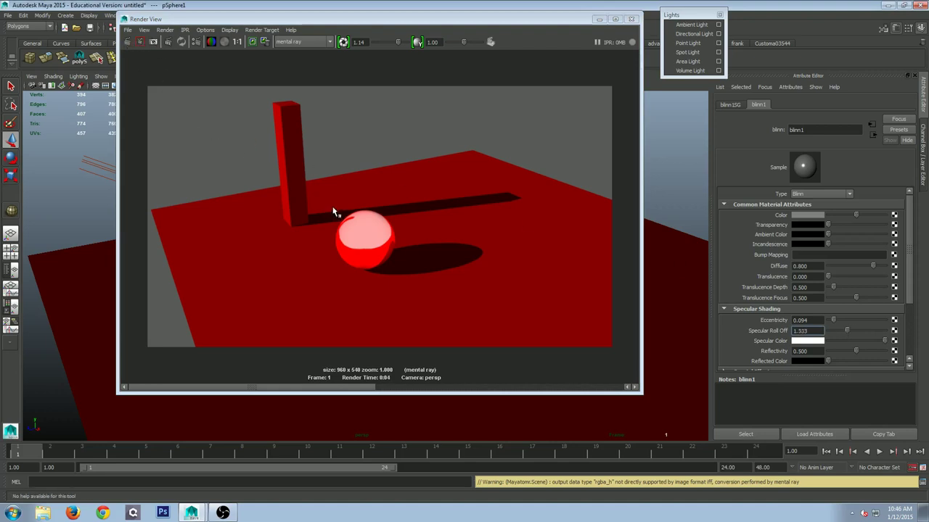
Render only a region around the sphere and refine its material to Eccentricity 0.128 and Specular Roll Off 1.231
{"action": "left_click_drag", "start_coordinate": [323, 204], "coordinate": [414, 287]}
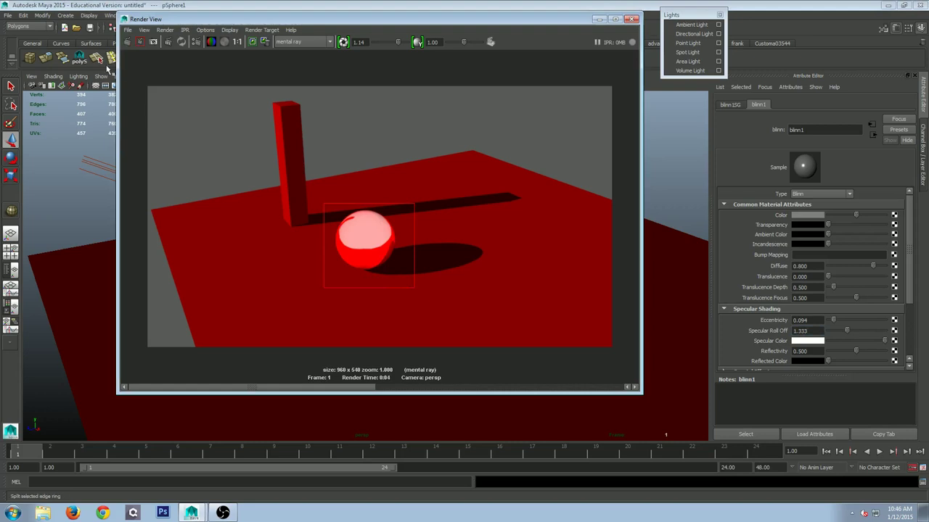
{"action": "left_click", "coordinate": [140, 41]}
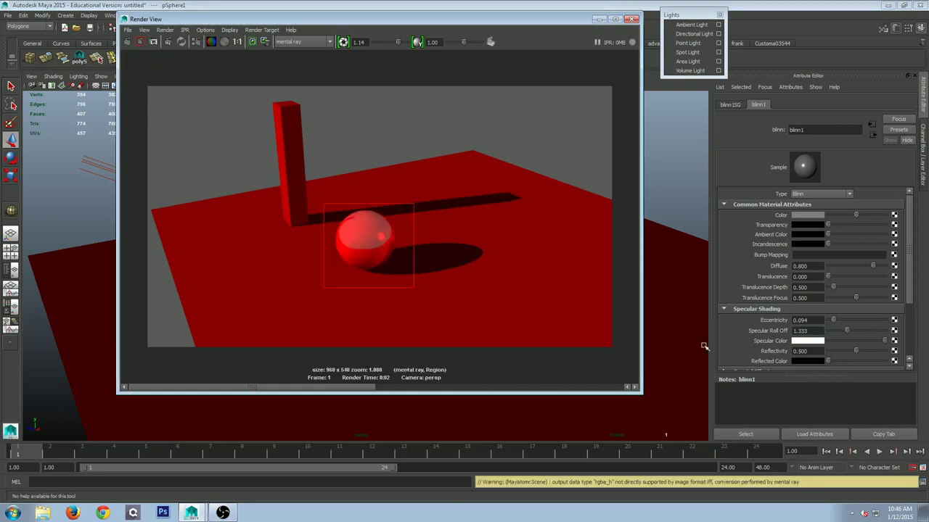
{"action": "left_click_drag", "start_coordinate": [832, 320], "coordinate": [837, 320]}
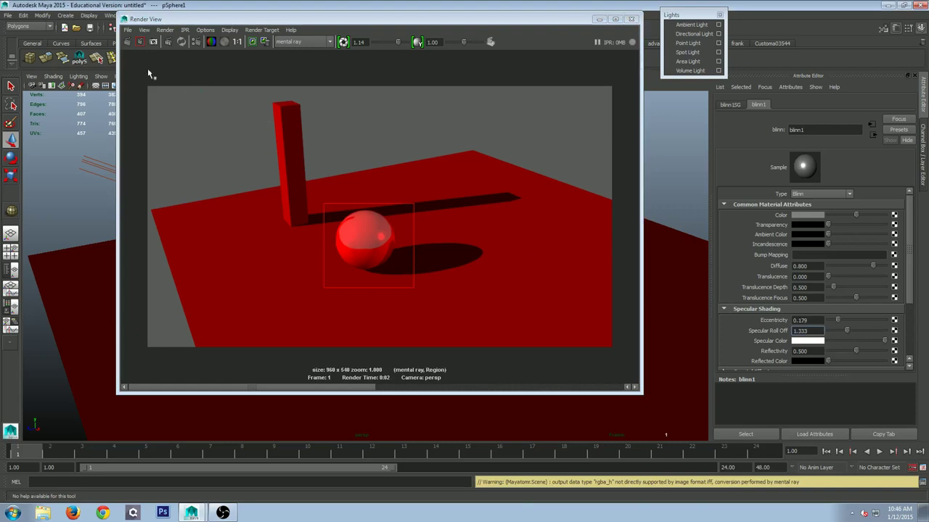
{"action": "left_click_drag", "start_coordinate": [847, 330], "coordinate": [834, 320]}
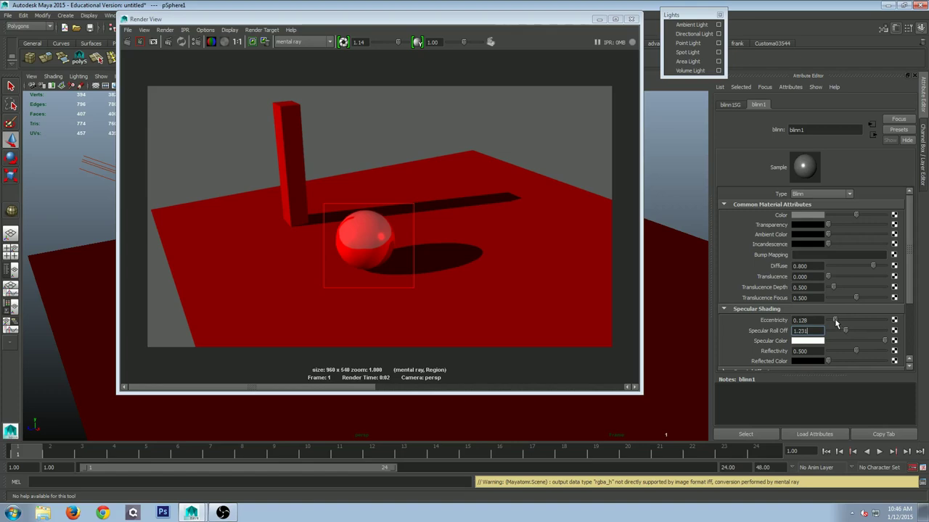
Start an IPR render on a region around the sphere and raise the Diffuse of its blinn1 material to 1
{"action": "left_click", "coordinate": [168, 42]}
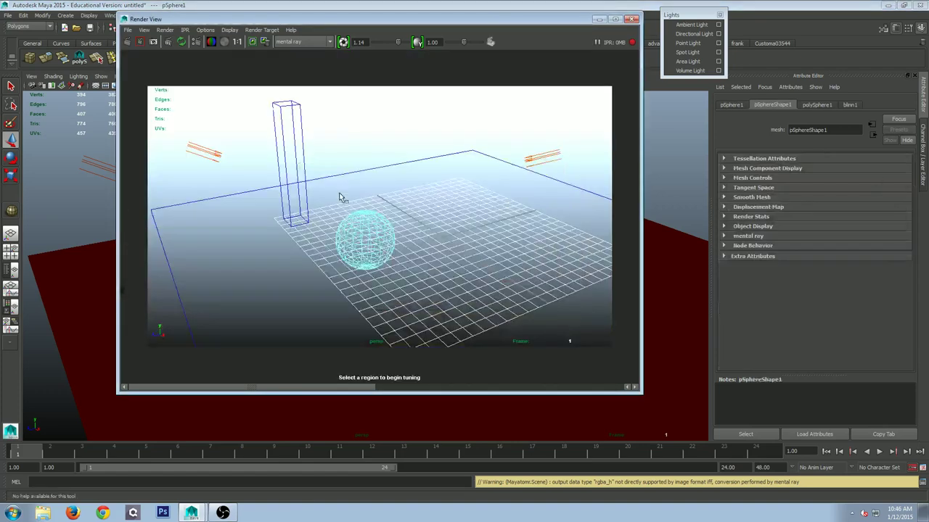
{"action": "left_click_drag", "start_coordinate": [305, 193], "coordinate": [431, 292]}
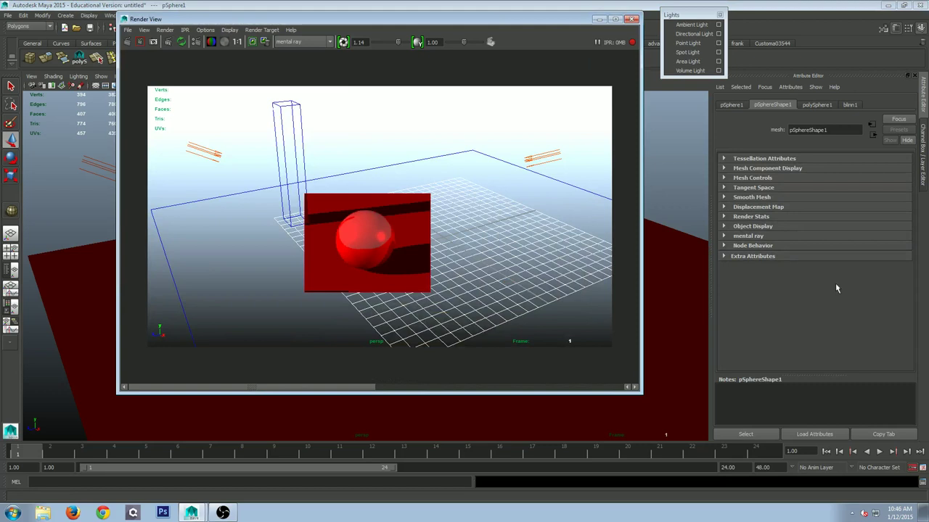
{"action": "left_click", "coordinate": [848, 105]}
{"action": "left_click_drag", "start_coordinate": [875, 270], "coordinate": [890, 269]}
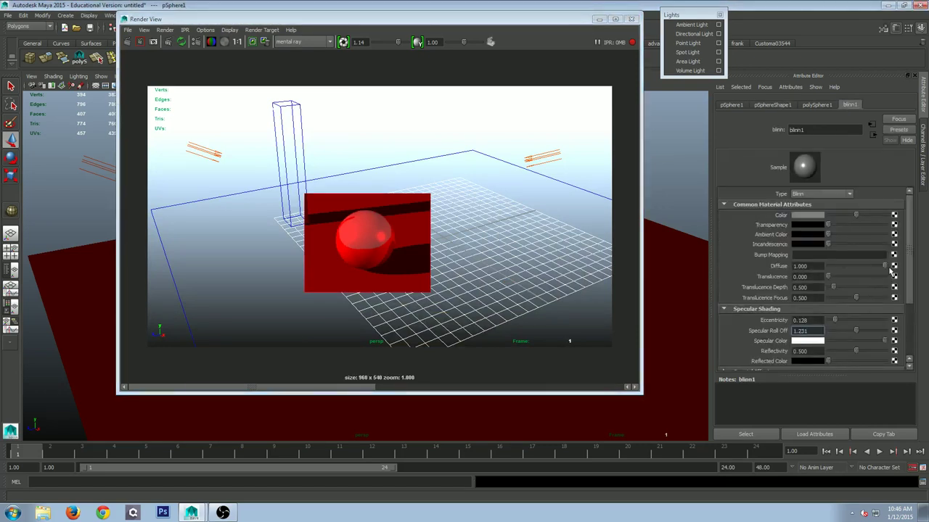